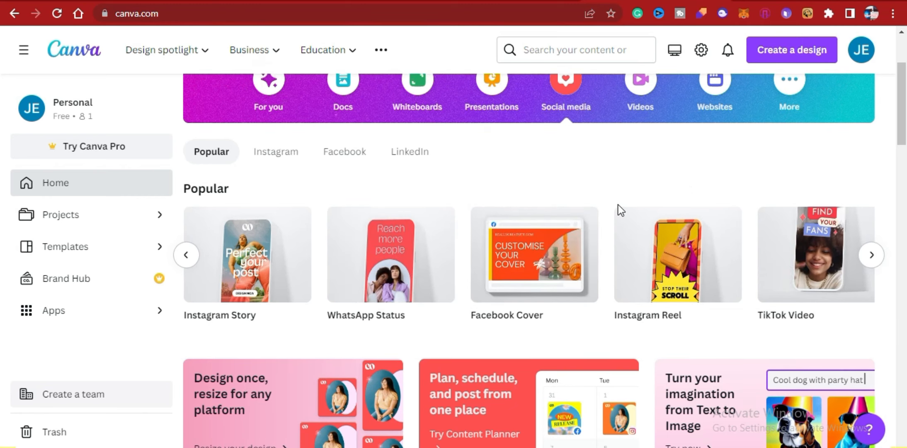
Create a blank TikTok Video design from the popular social media formats.
{"action": "scroll", "coordinate": [617, 204], "scroll_direction": "up", "scroll_amount": 2}
{"action": "scroll", "coordinate": [319, 257], "scroll_direction": "down", "scroll_amount": 3}
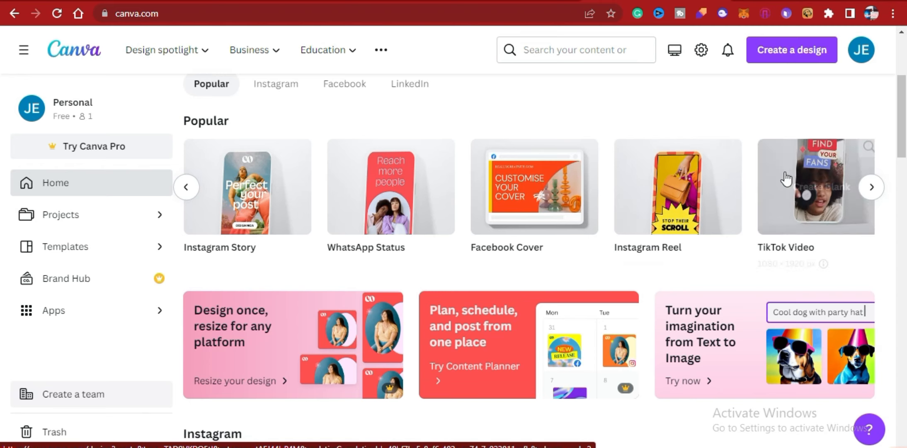
{"action": "left_click", "coordinate": [812, 188]}
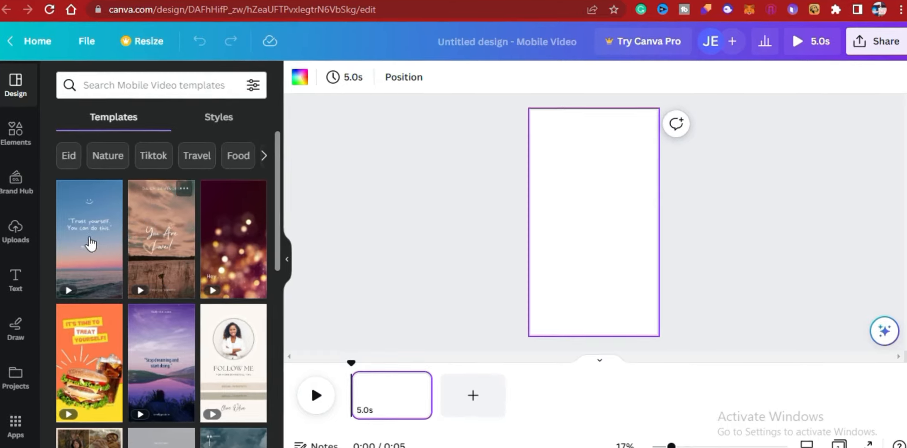
{"action": "scroll", "coordinate": [61, 258], "scroll_direction": "down", "scroll_amount": 3}
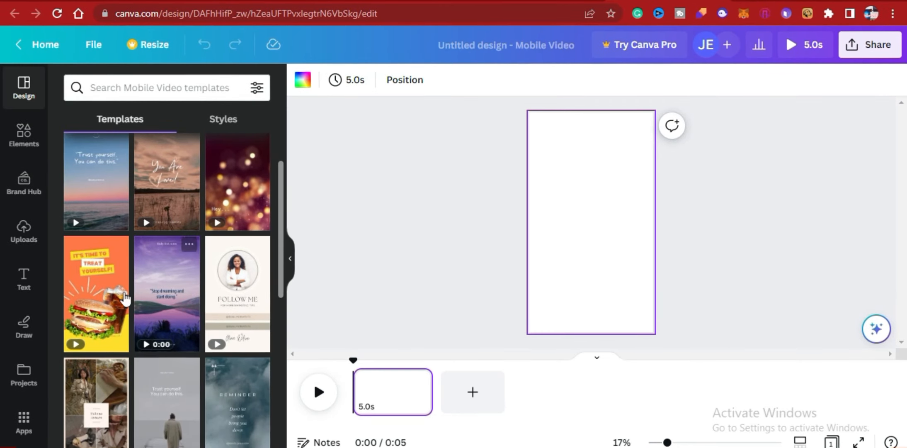
{"action": "scroll", "coordinate": [165, 333], "scroll_direction": "down", "scroll_amount": 4}
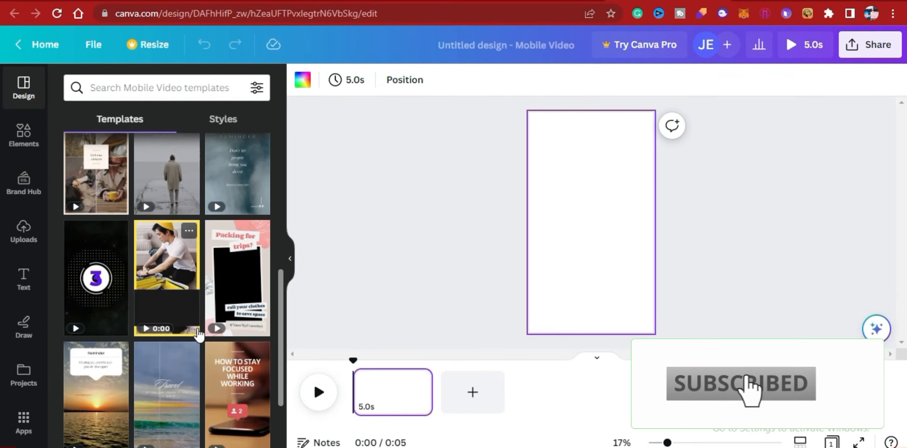
{"action": "scroll", "coordinate": [201, 335], "scroll_direction": "up", "scroll_amount": 4}
{"action": "scroll", "coordinate": [234, 333], "scroll_direction": "up", "scroll_amount": 2}
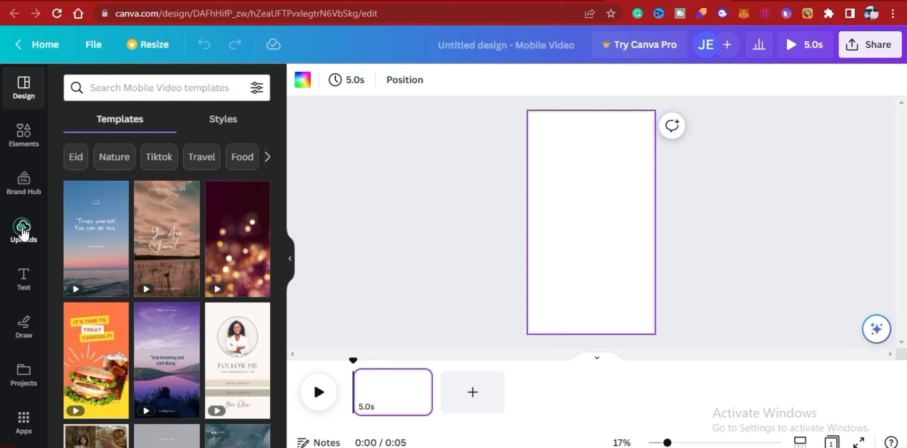
Place the second 52.2-second clip from the uploaded videos on the blank page.
{"action": "left_click", "coordinate": [23, 233]}
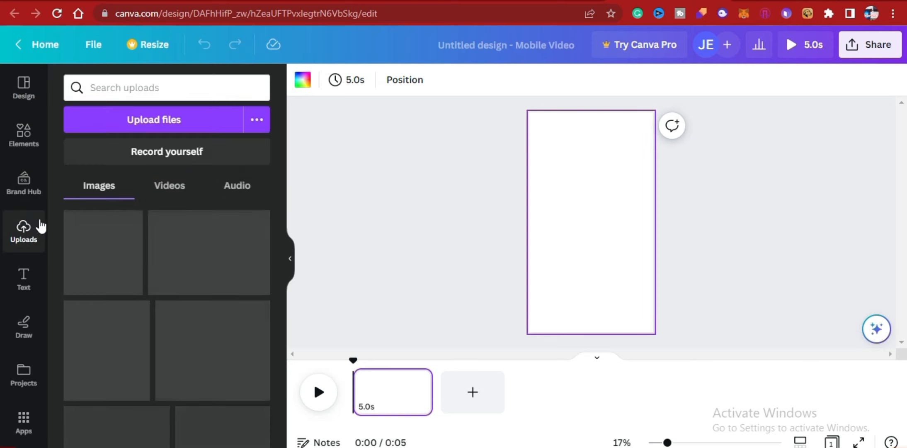
{"action": "left_click", "coordinate": [154, 123]}
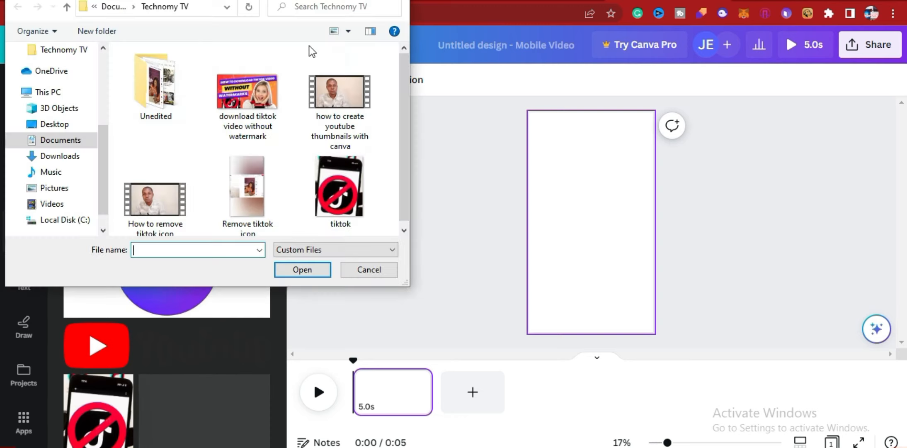
{"action": "left_click", "coordinate": [397, 2]}
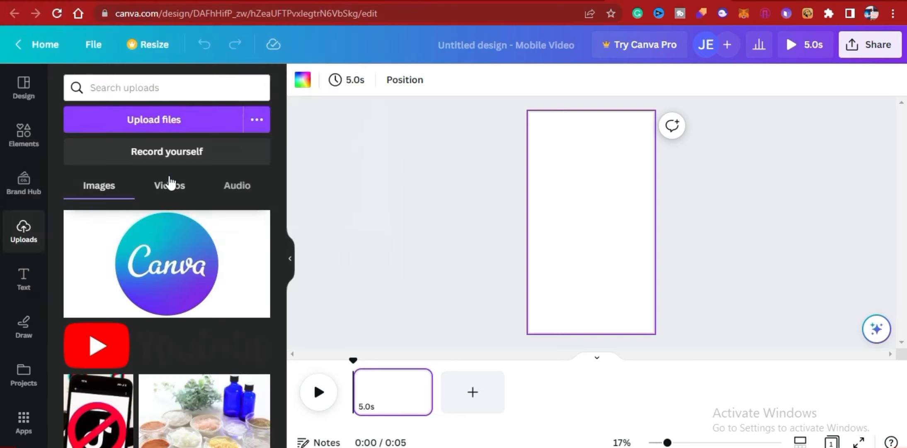
{"action": "left_click", "coordinate": [170, 184]}
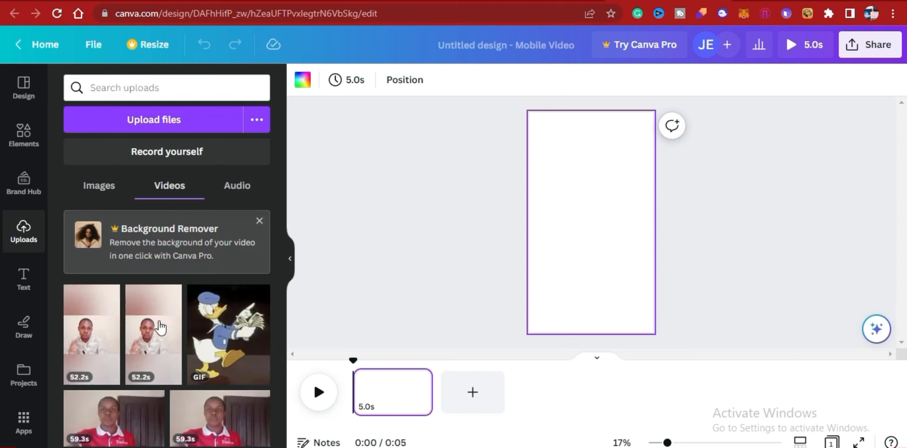
{"action": "left_click_drag", "start_coordinate": [159, 327], "coordinate": [556, 187]}
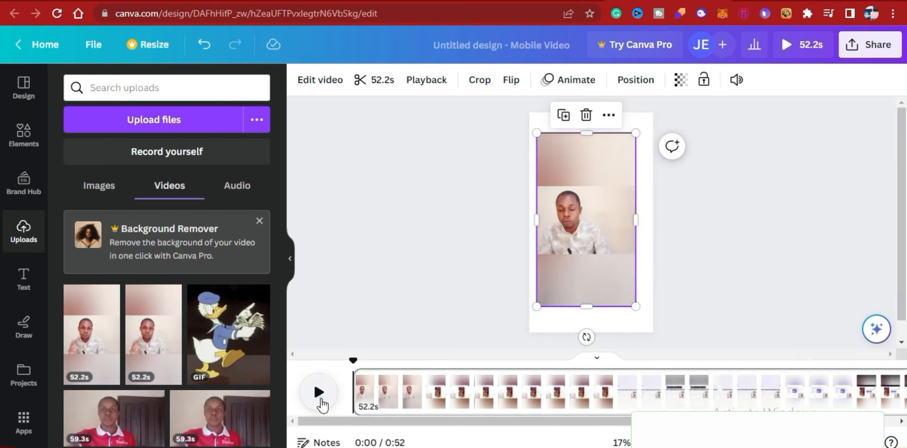
Play the clip briefly, pause it, and move it up near the top of the page, centred horizontally.
{"action": "left_click", "coordinate": [319, 398]}
{"action": "left_click", "coordinate": [320, 398]}
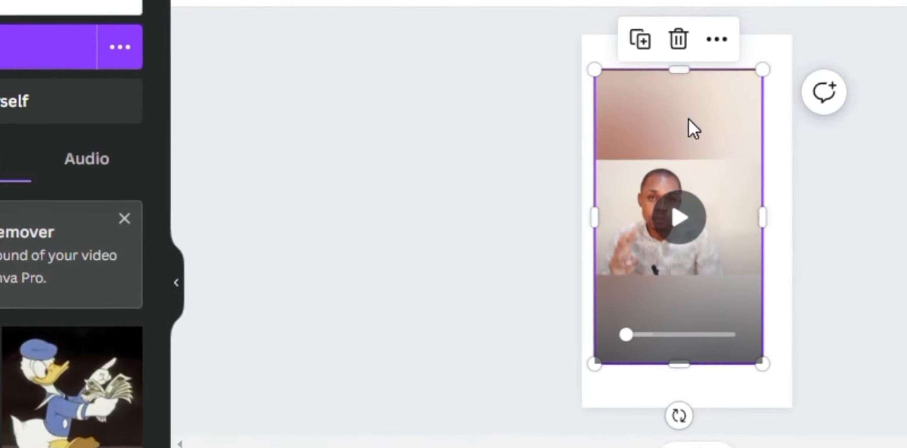
{"action": "left_click_drag", "start_coordinate": [616, 150], "coordinate": [619, 136]}
{"action": "left_click_drag", "start_coordinate": [707, 88], "coordinate": [705, 92]}
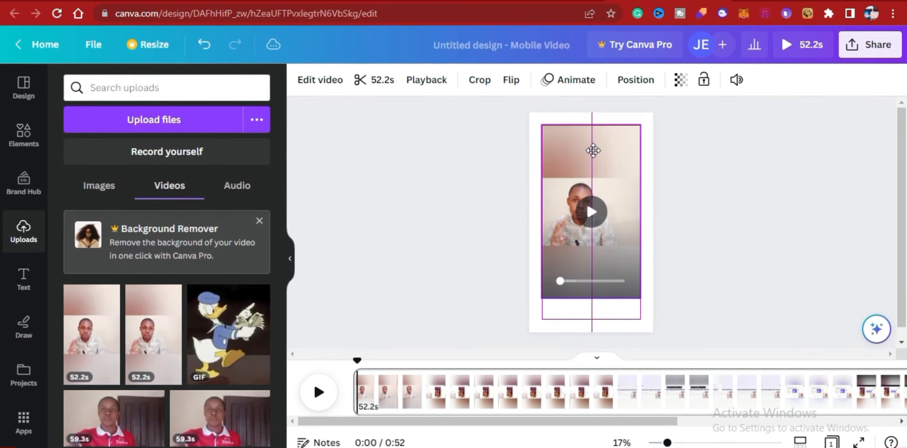
{"action": "left_click_drag", "start_coordinate": [593, 151], "coordinate": [594, 148]}
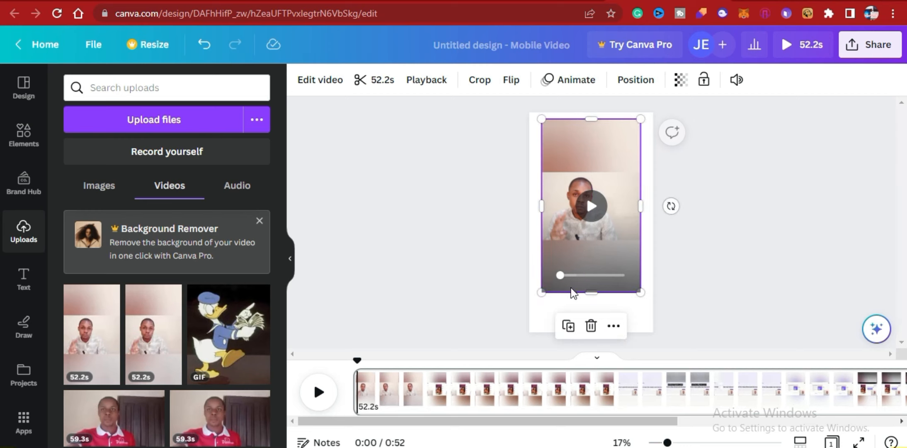
Stretch the clip on all four sides until it fills the whole page.
{"action": "left_click_drag", "start_coordinate": [594, 297], "coordinate": [600, 337]}
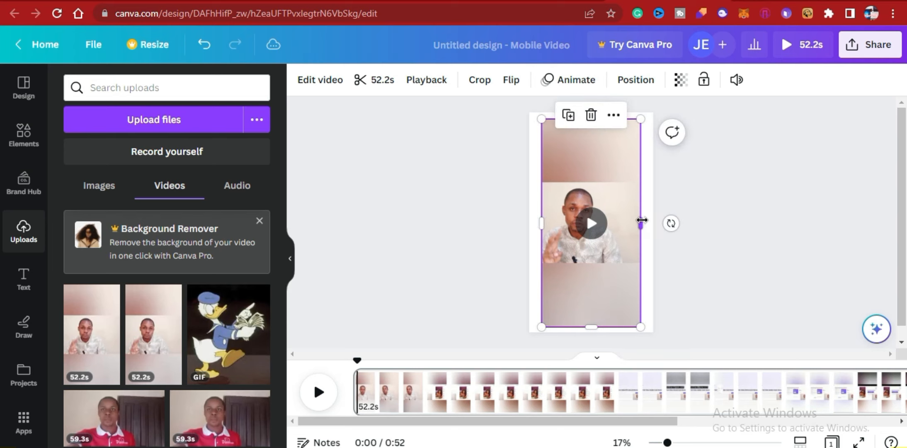
{"action": "left_click_drag", "start_coordinate": [641, 223], "coordinate": [653, 223]}
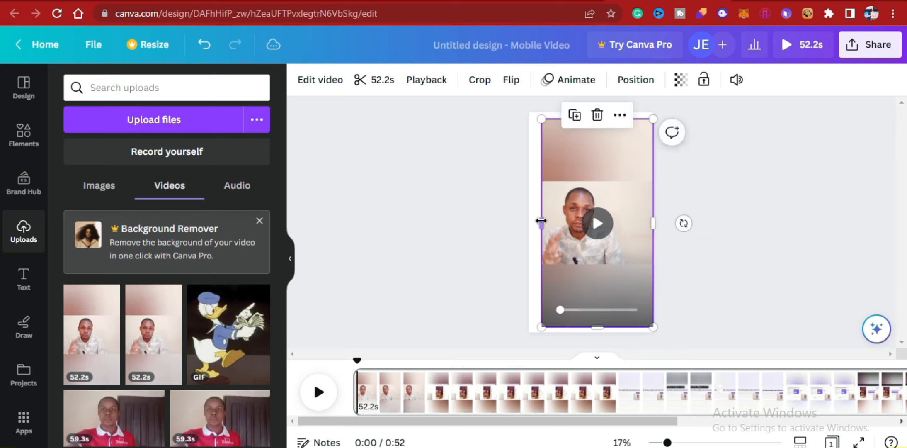
{"action": "left_click_drag", "start_coordinate": [536, 220], "coordinate": [530, 217]}
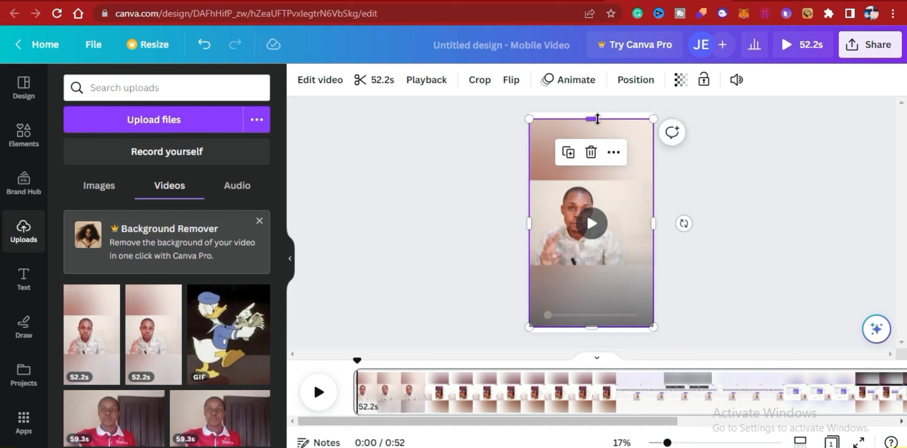
{"action": "left_click_drag", "start_coordinate": [596, 120], "coordinate": [591, 113]}
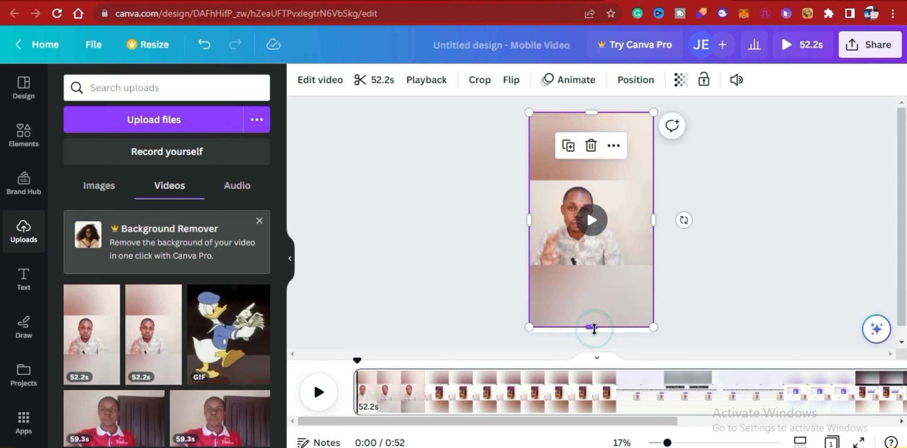
{"action": "left_click_drag", "start_coordinate": [594, 328], "coordinate": [604, 333]}
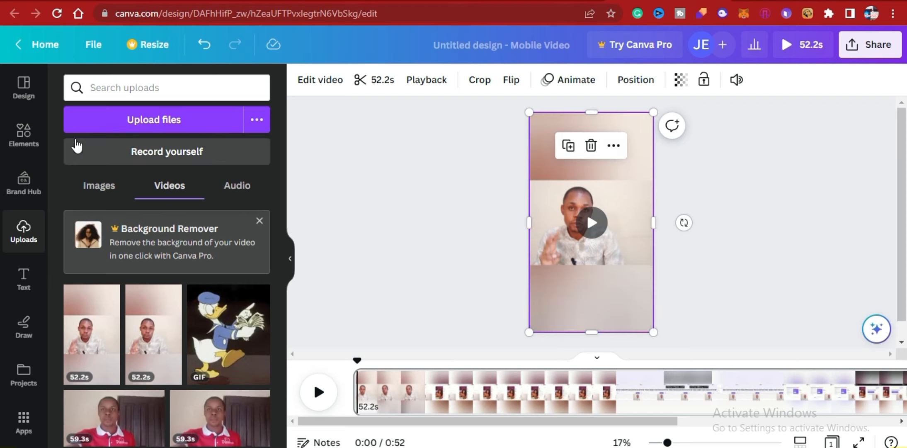
Add a square shape over the blurred area above the speaker.
{"action": "left_click", "coordinate": [24, 139]}
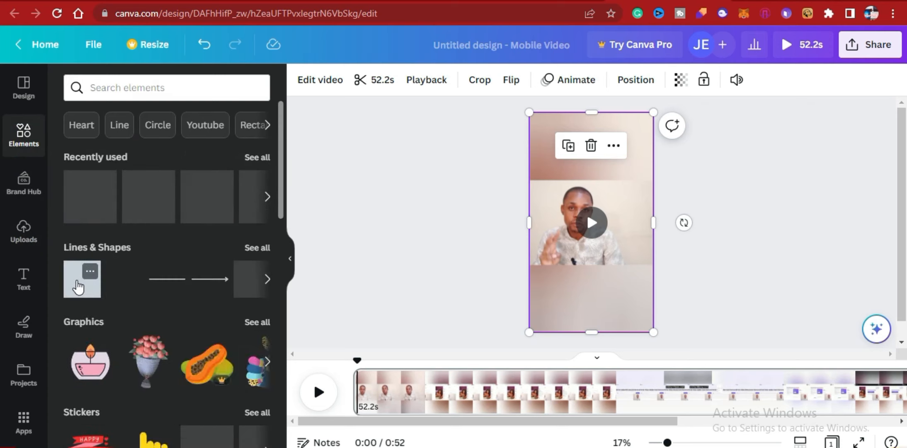
{"action": "left_click_drag", "start_coordinate": [78, 283], "coordinate": [555, 156]}
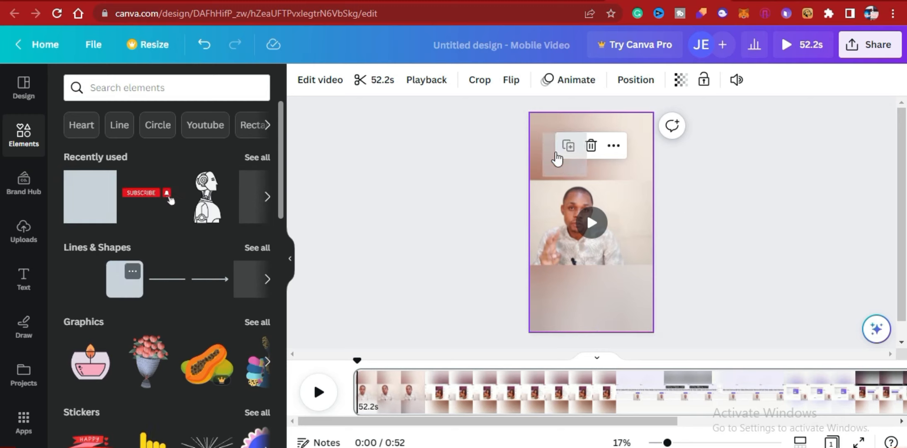
{"action": "left_click", "coordinate": [555, 154]}
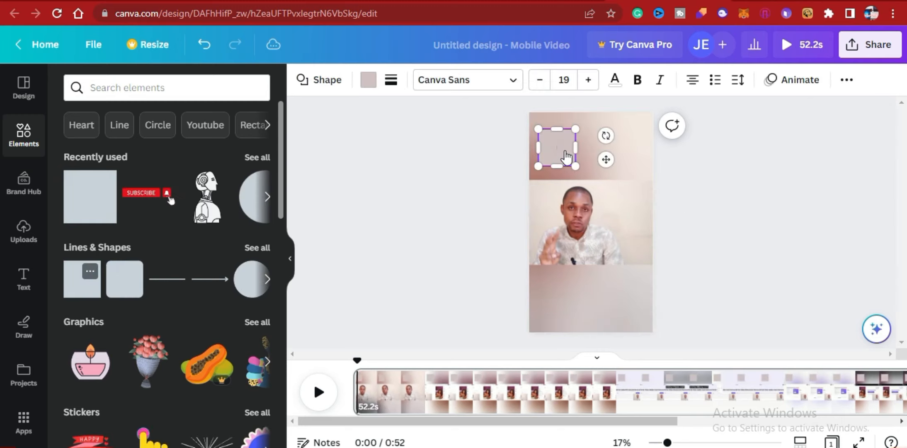
Stretch the square across the full page width to cover the blurred area from the page's top edge down to the speaker's picture.
{"action": "left_click_drag", "start_coordinate": [575, 148], "coordinate": [653, 140]}
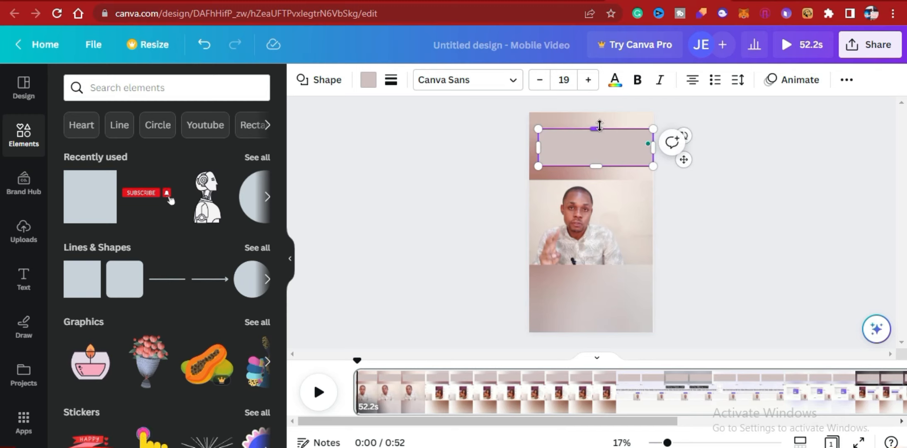
{"action": "left_click_drag", "start_coordinate": [596, 128], "coordinate": [590, 111]}
{"action": "left_click_drag", "start_coordinate": [527, 137], "coordinate": [527, 138]}
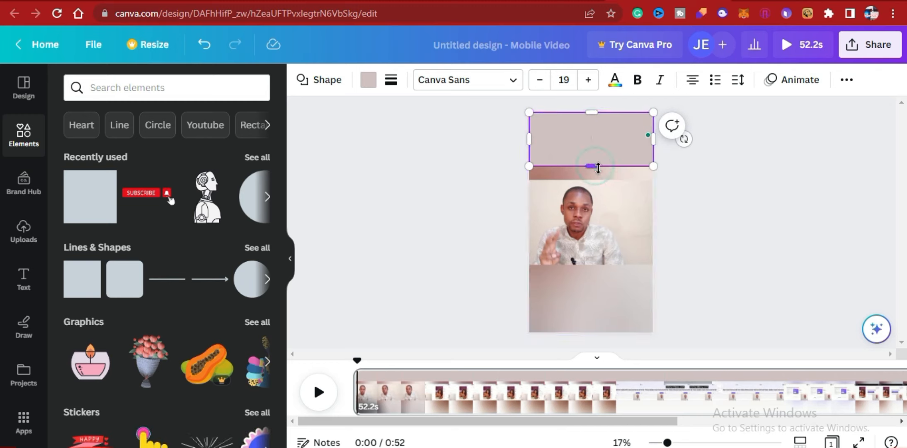
{"action": "left_click_drag", "start_coordinate": [595, 166], "coordinate": [598, 180]}
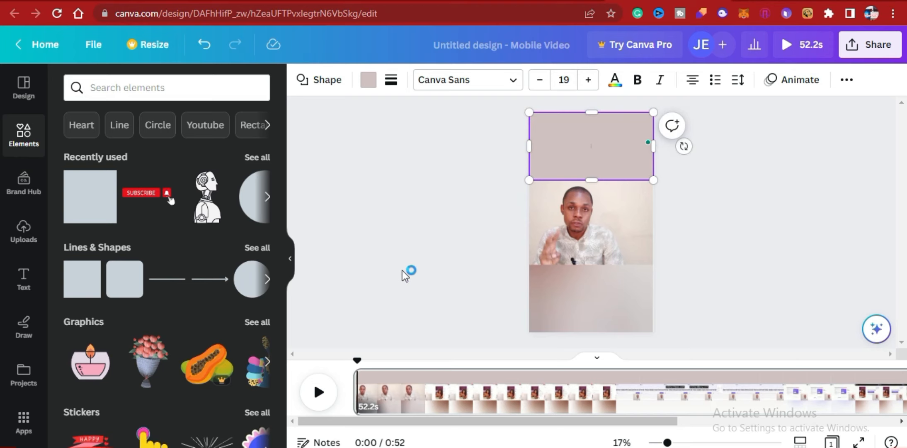
Set the fill colour of the rectangle above the speaker to black (#000000) and deselect it.
{"action": "left_click", "coordinate": [482, 141]}
{"action": "left_click", "coordinate": [599, 160]}
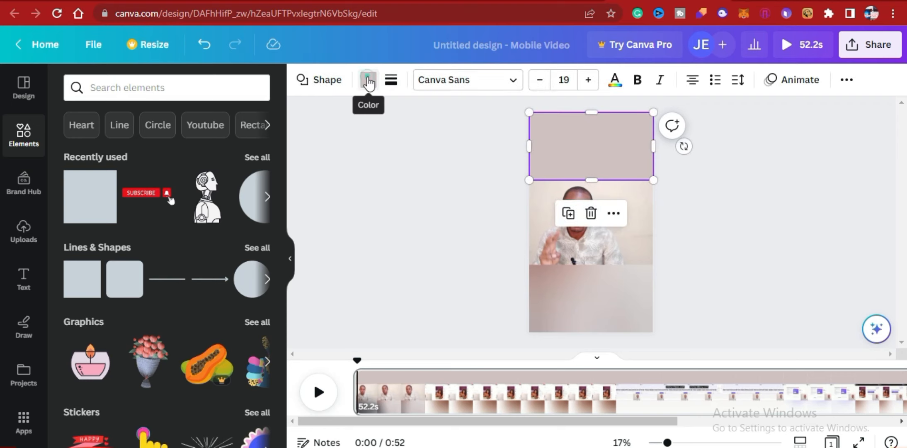
{"action": "left_click", "coordinate": [368, 81]}
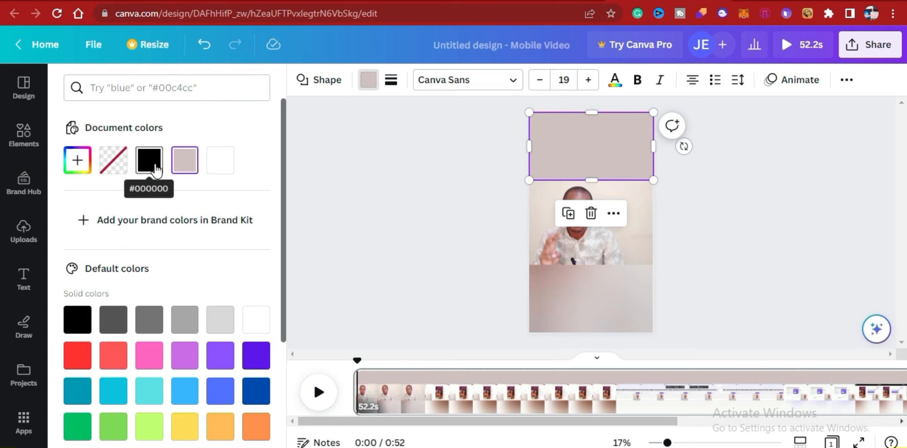
{"action": "left_click", "coordinate": [155, 169]}
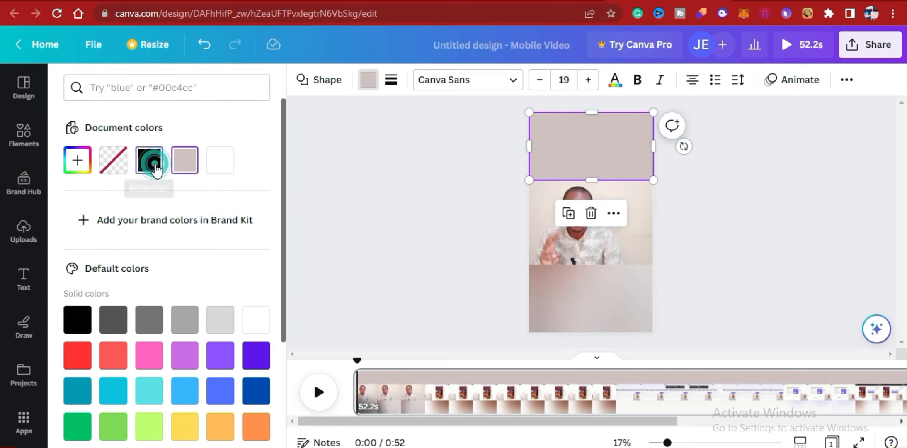
{"action": "left_click", "coordinate": [464, 205]}
{"action": "left_click", "coordinate": [707, 192]}
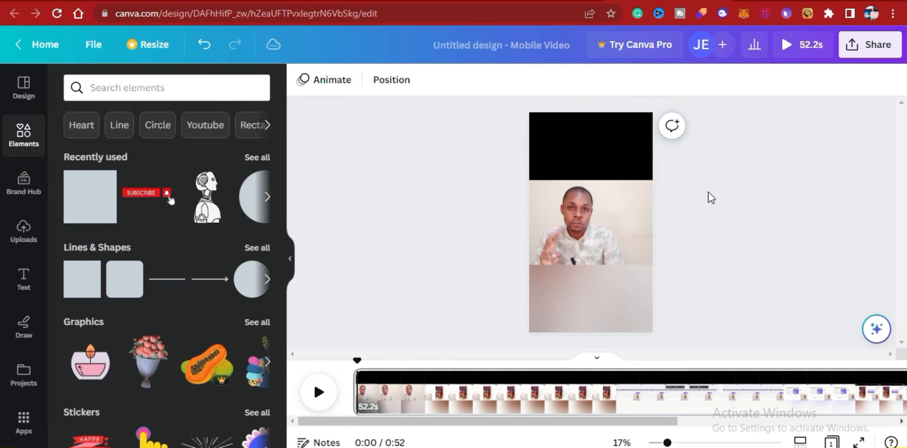
Duplicate the black rectangle and move the copy over the blurred area below the speaker, aligned with the page's bottom edge.
{"action": "left_click", "coordinate": [591, 153]}
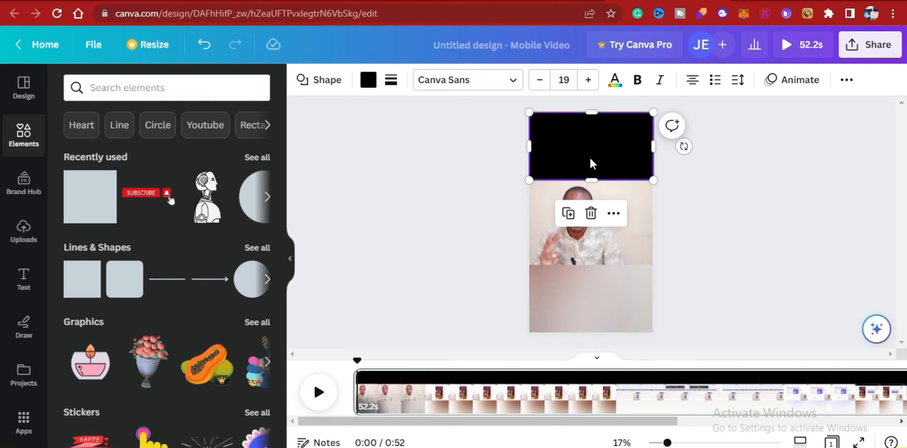
{"action": "key", "text": "ctrl+d"}
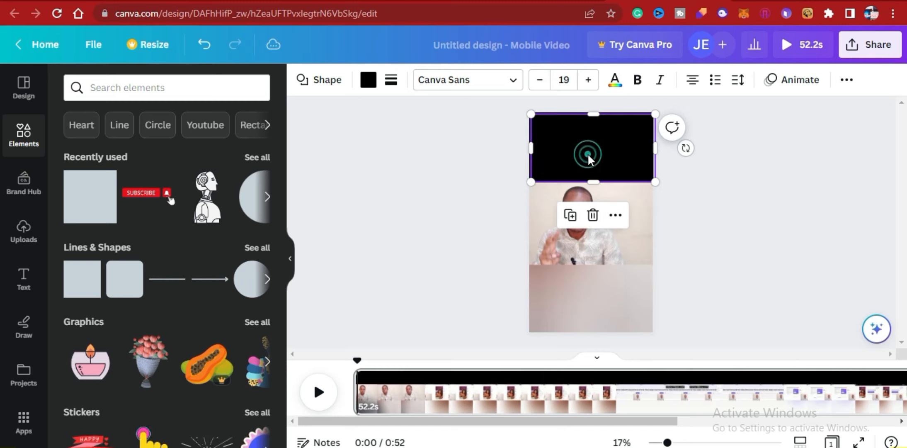
{"action": "left_click_drag", "start_coordinate": [589, 160], "coordinate": [583, 304]}
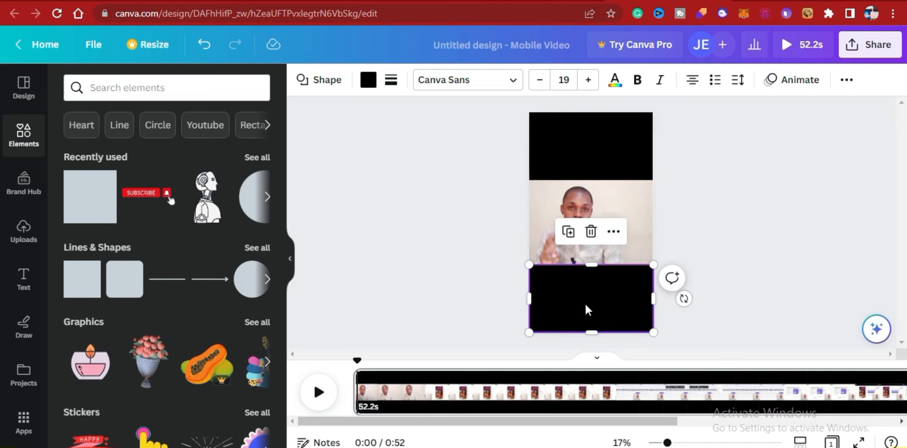
{"action": "left_click", "coordinate": [749, 178]}
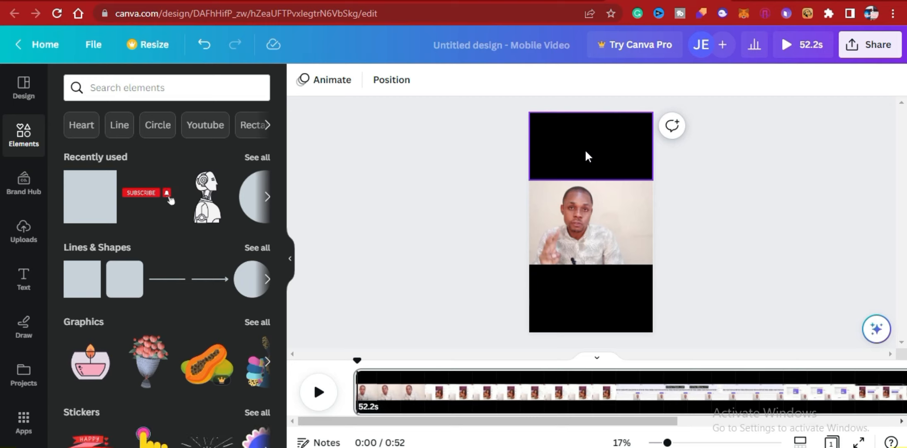
Add a heading to the page with the text "Remove Tiktok Videos Fast".
{"action": "left_click", "coordinate": [23, 280]}
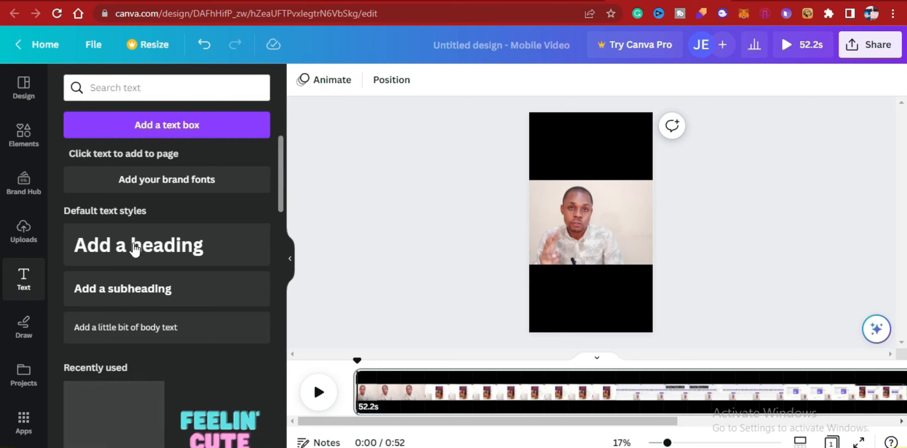
{"action": "scroll", "coordinate": [136, 257], "scroll_direction": "down", "scroll_amount": 1}
{"action": "scroll", "coordinate": [140, 260], "scroll_direction": "down", "scroll_amount": 3}
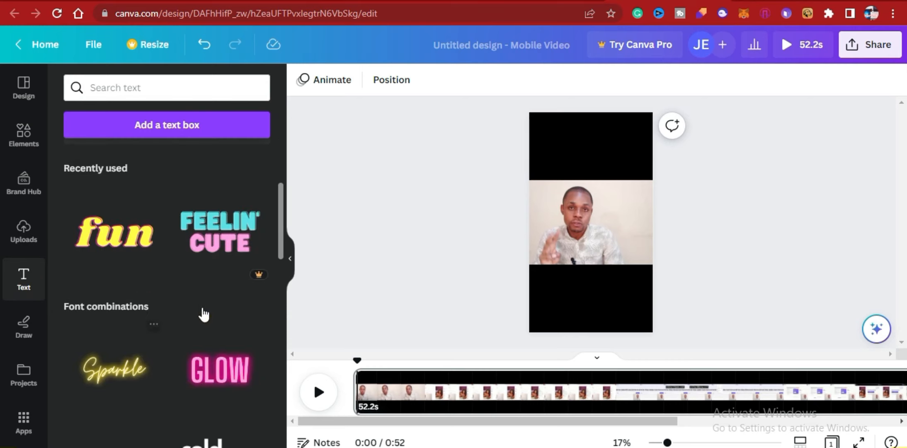
{"action": "scroll", "coordinate": [203, 253], "scroll_direction": "down", "scroll_amount": 3}
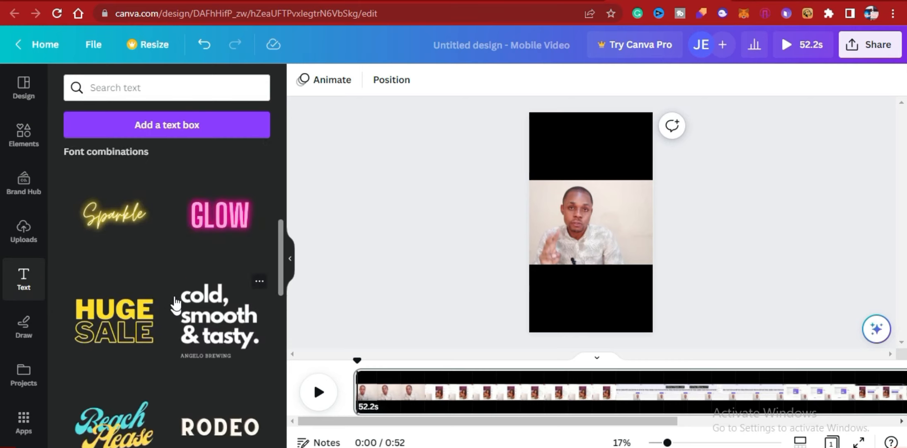
{"action": "scroll", "coordinate": [174, 297], "scroll_direction": "up", "scroll_amount": 6}
{"action": "scroll", "coordinate": [175, 288], "scroll_direction": "up", "scroll_amount": 2}
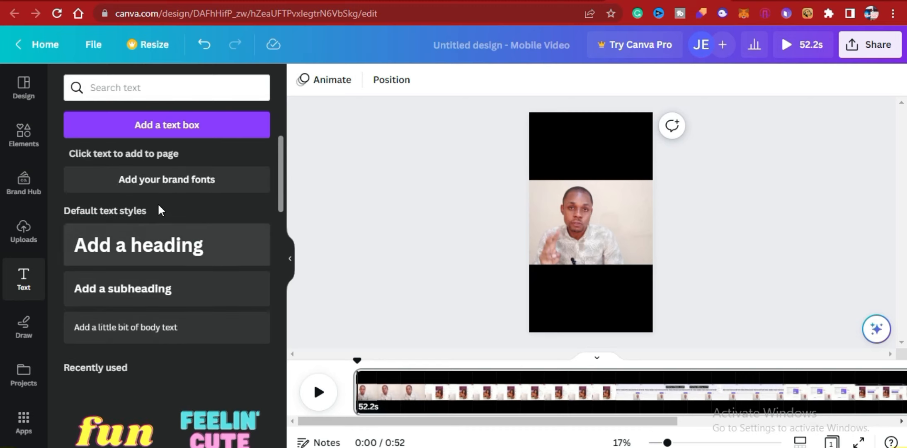
{"action": "left_click", "coordinate": [143, 249]}
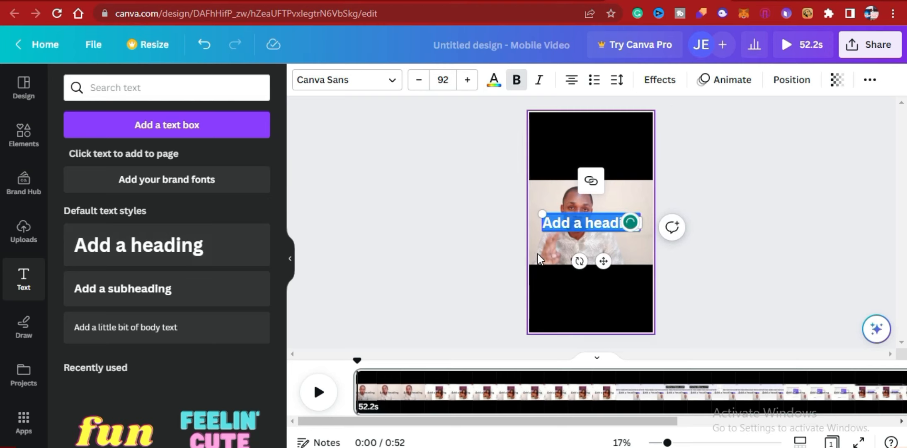
{"action": "type", "text": "Remove Tiktok Videos Fast"}
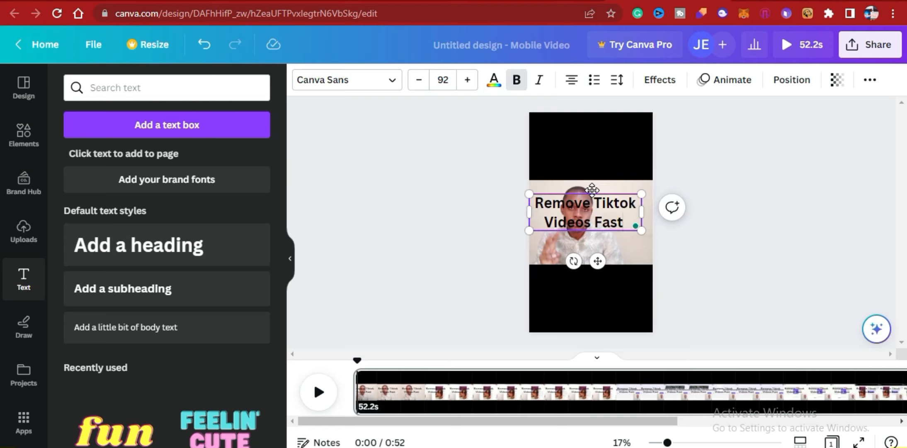
Move the heading onto the black bar above the speaker and set its text colour to white.
{"action": "left_click_drag", "start_coordinate": [593, 203], "coordinate": [543, 203]}
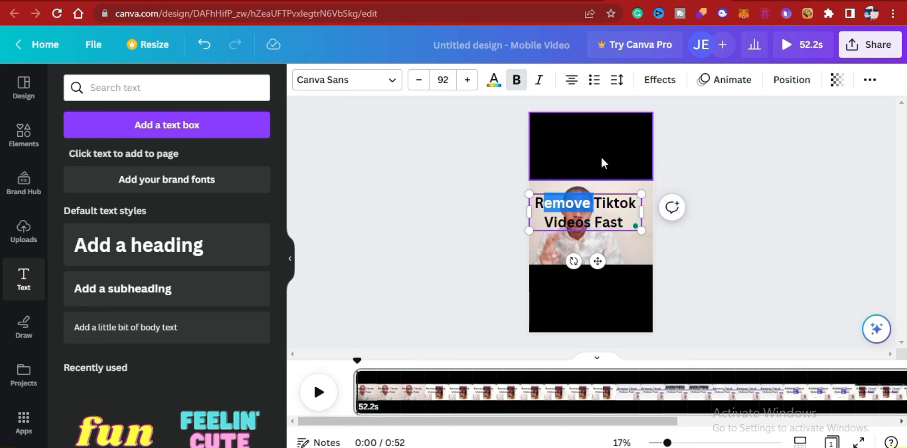
{"action": "left_click_drag", "start_coordinate": [593, 215], "coordinate": [598, 143]}
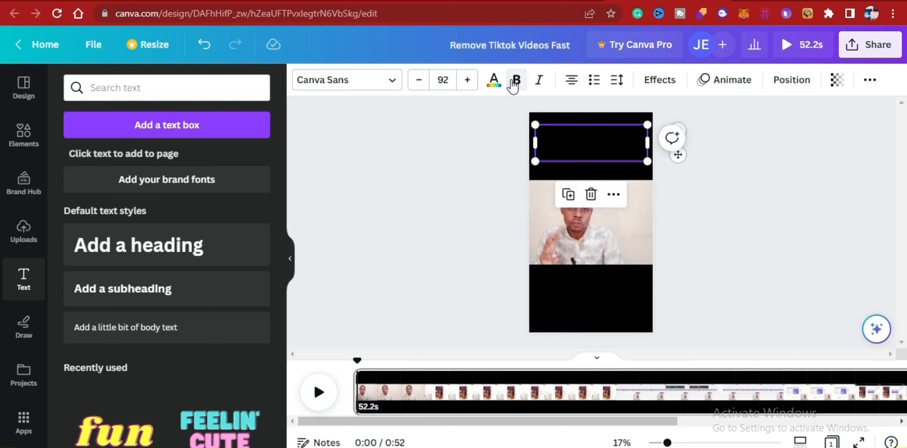
{"action": "left_click", "coordinate": [494, 80]}
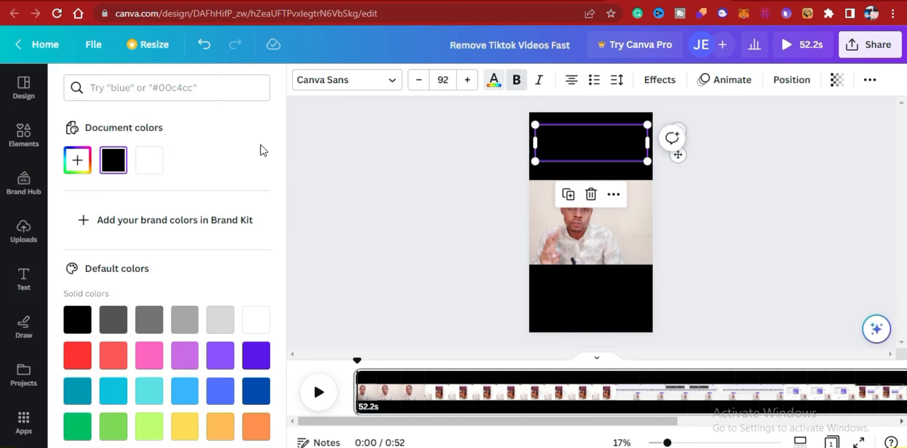
{"action": "left_click", "coordinate": [148, 162]}
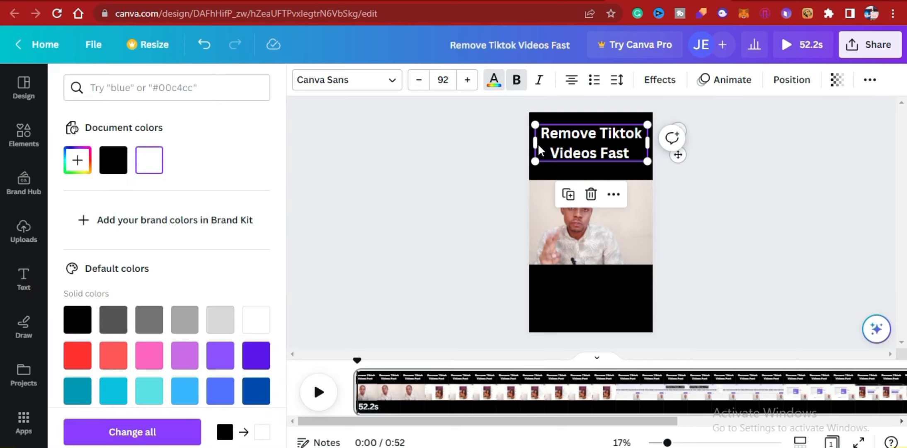
Widen the heading's text box to the page's left edge and deselect it.
{"action": "left_click_drag", "start_coordinate": [538, 143], "coordinate": [529, 143]}
{"action": "left_click", "coordinate": [725, 184]}
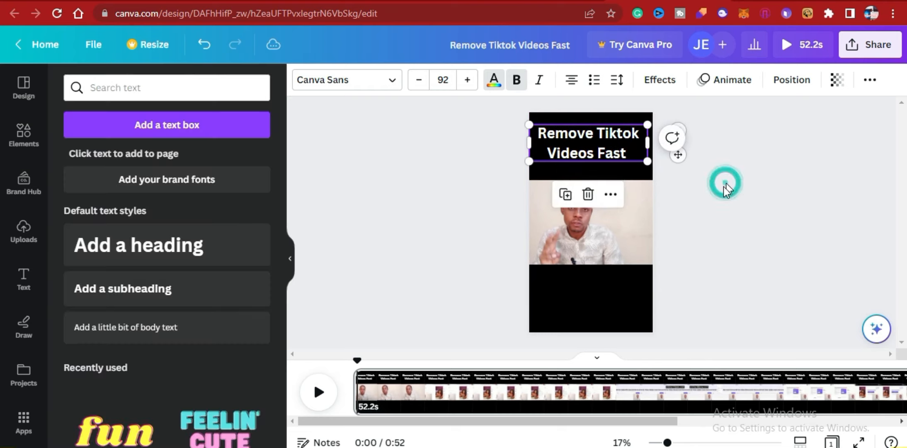
{"action": "left_click", "coordinate": [486, 194]}
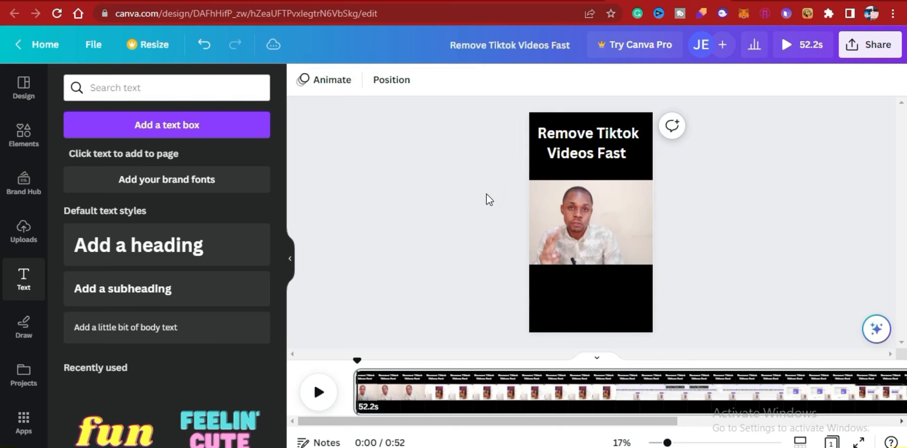
{"action": "left_click", "coordinate": [588, 143]}
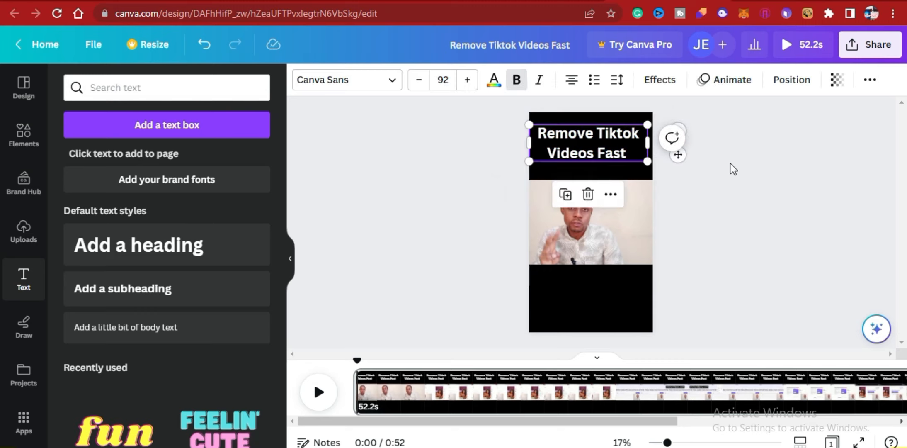
{"action": "left_click", "coordinate": [734, 163]}
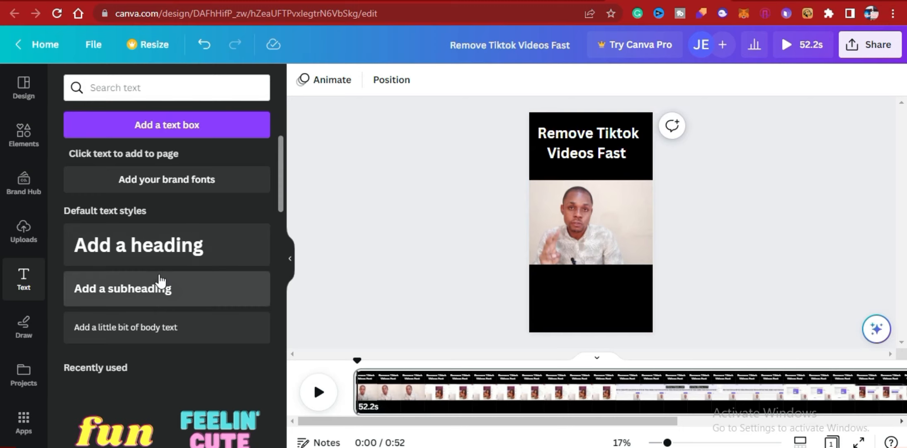
Add a subheading text box to the page.
{"action": "left_click", "coordinate": [132, 293]}
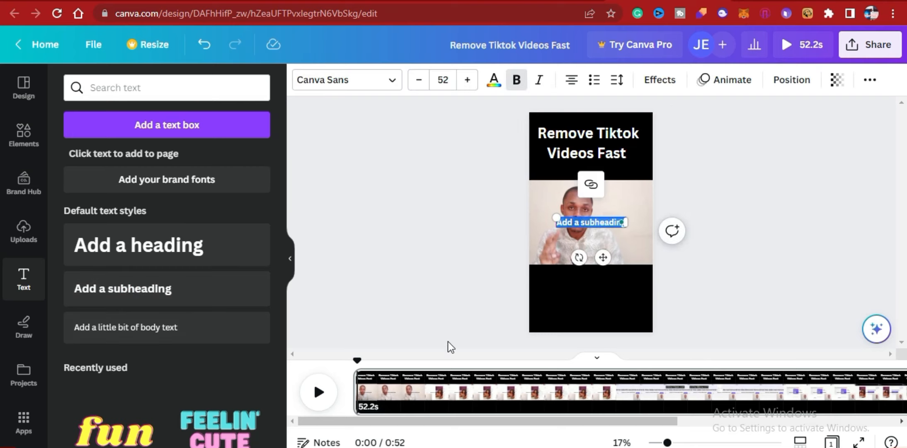